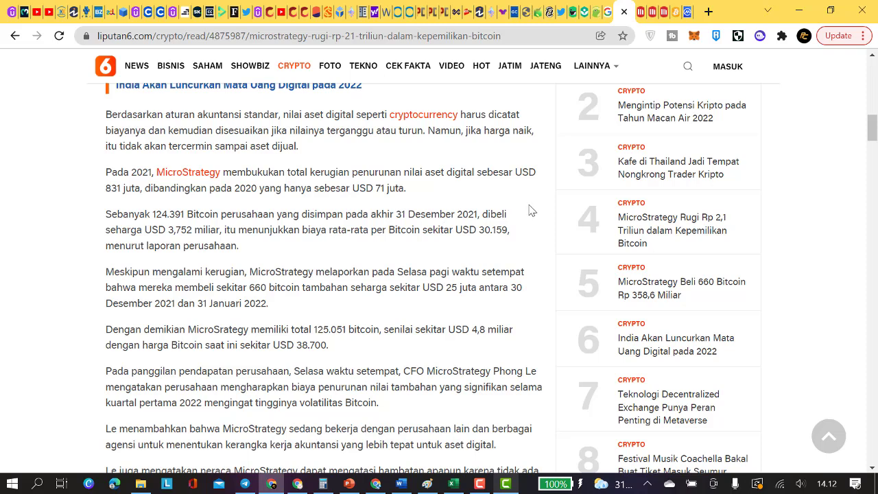
- Open MicroStrategy's Fourth Quarter 2021 Financial Results document from the already loaded pages and go to its first page
left_click(640, 19)
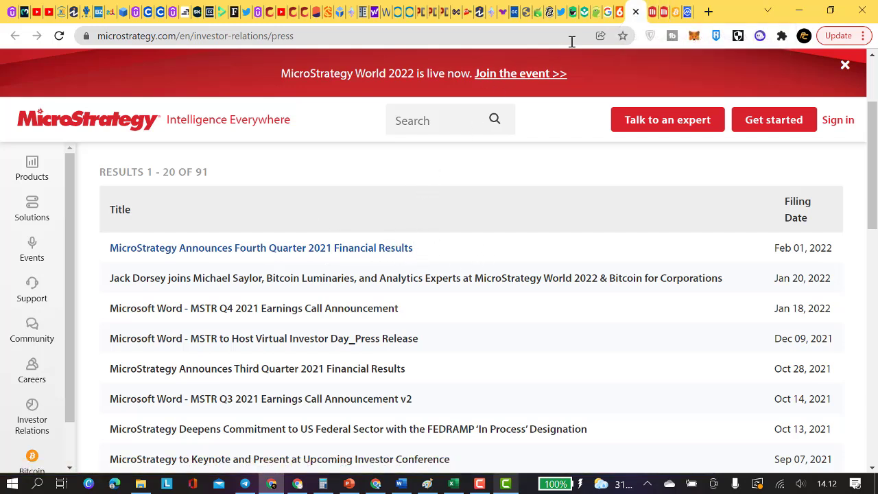
left_click(636, 12)
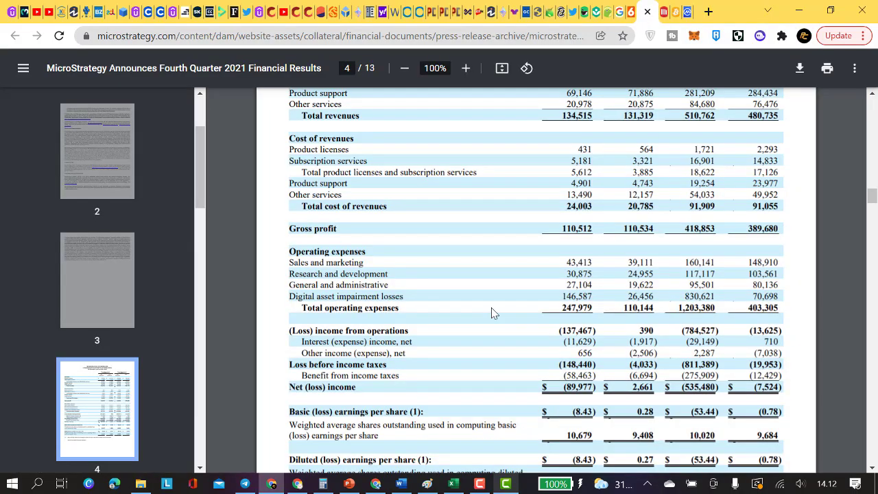
scroll(490, 313, "up", 5)
left_click_drag(871, 177, 871, 100)
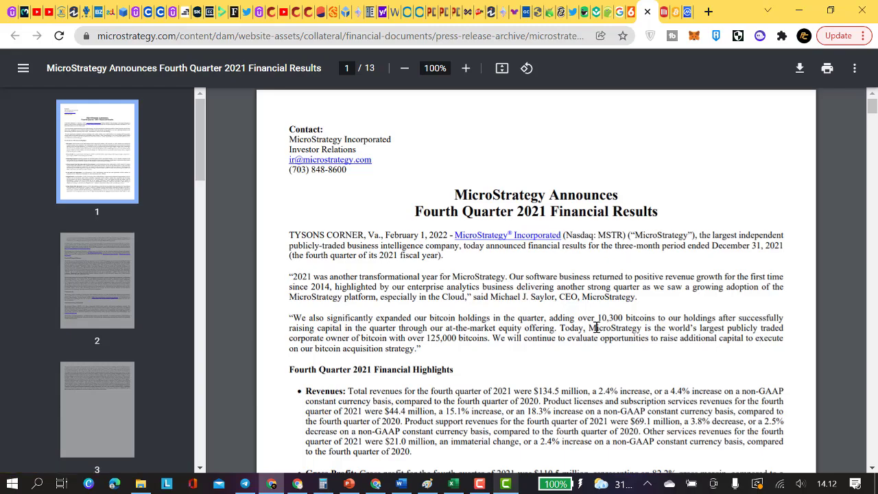
- Find Digital asset impairment losses in the Consolidated Statements of Operations and highlight the label and its three-month 2021 amount
scroll(594, 328, "down", 20)
scroll(579, 334, "down", 8)
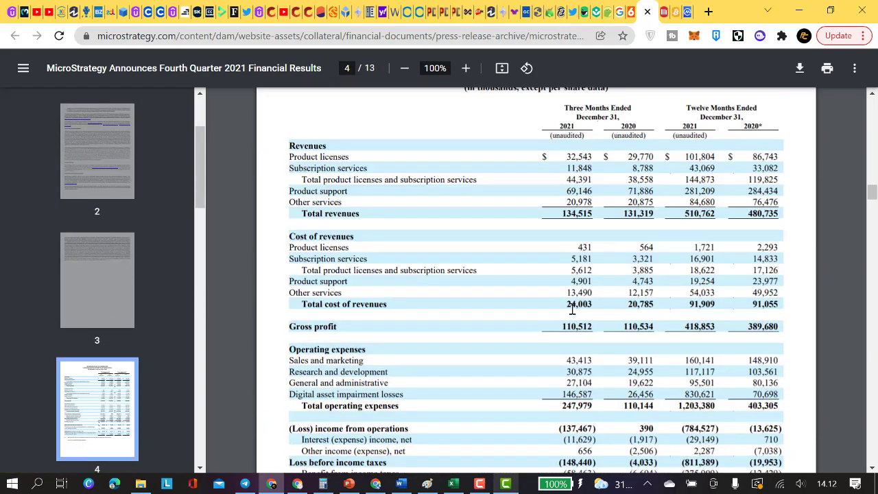
scroll(572, 309, "down", 1)
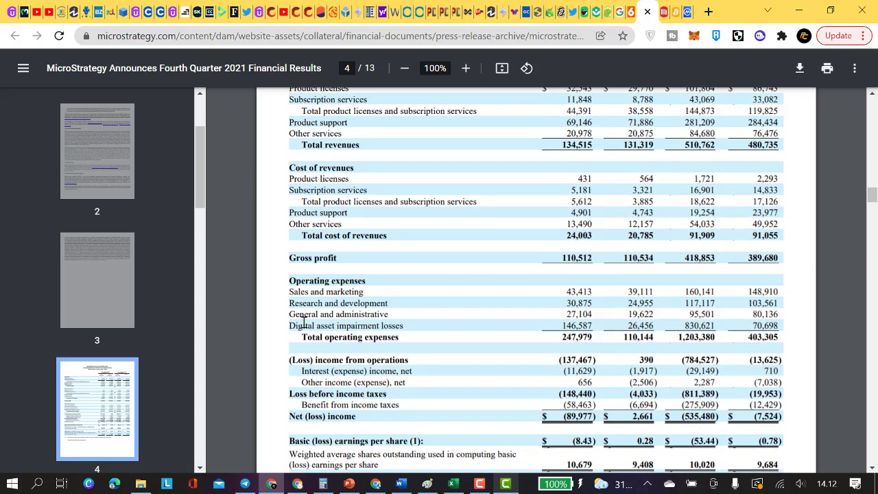
left_click_drag(291, 323, 403, 324)
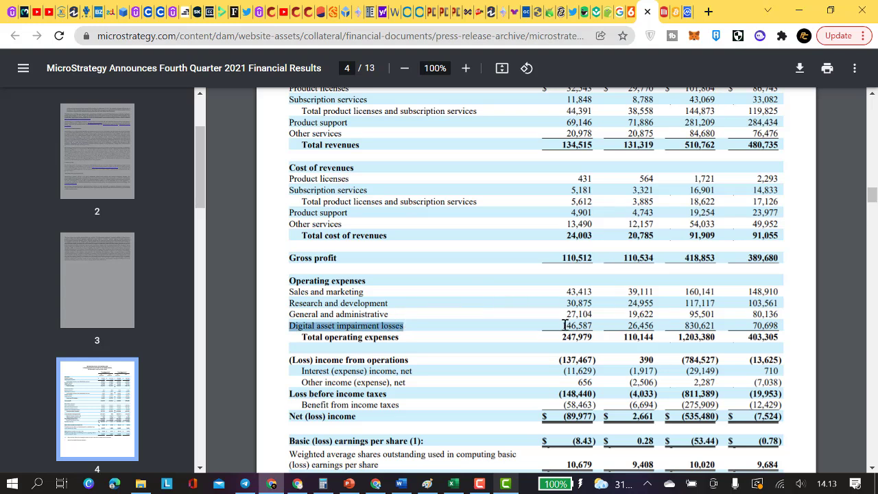
left_click_drag(564, 325, 596, 336)
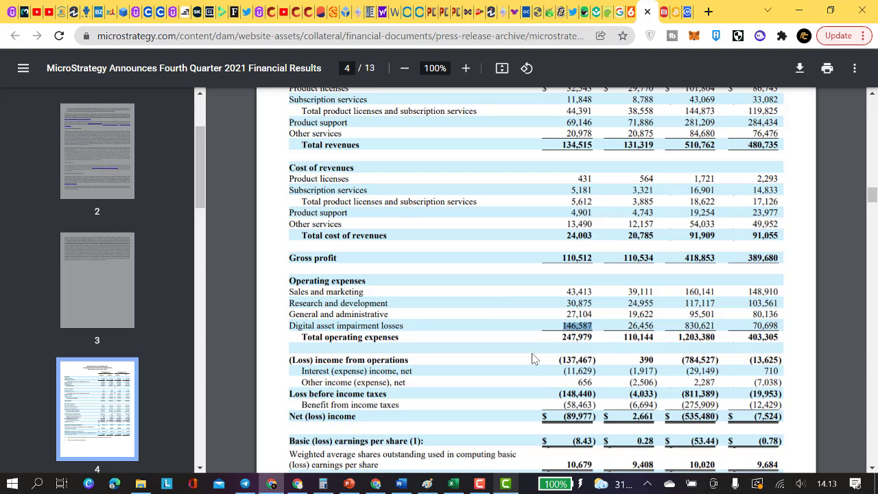
- Check the heading and reporting units of the Consolidated Statements of Operations, and return to the operating expenses
scroll(519, 352, "up", 5)
scroll(531, 316, "down", 2)
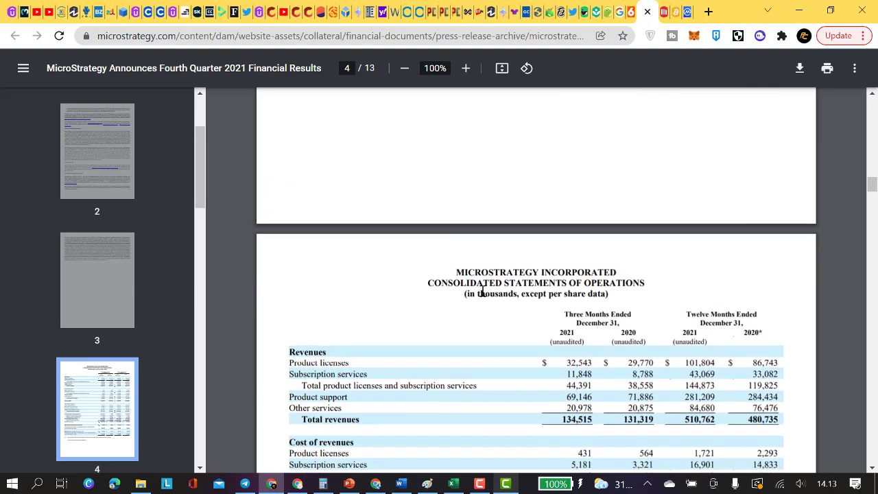
triple_click(484, 293)
left_click(495, 278)
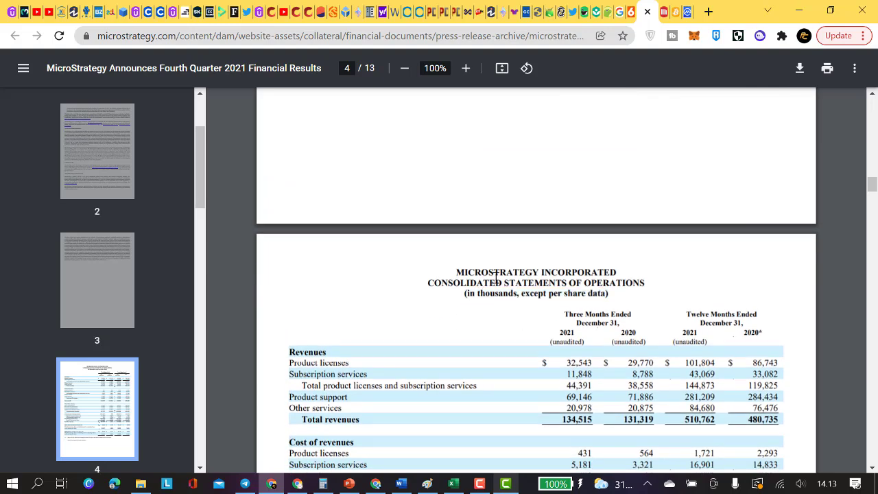
scroll(492, 359, "down", 4)
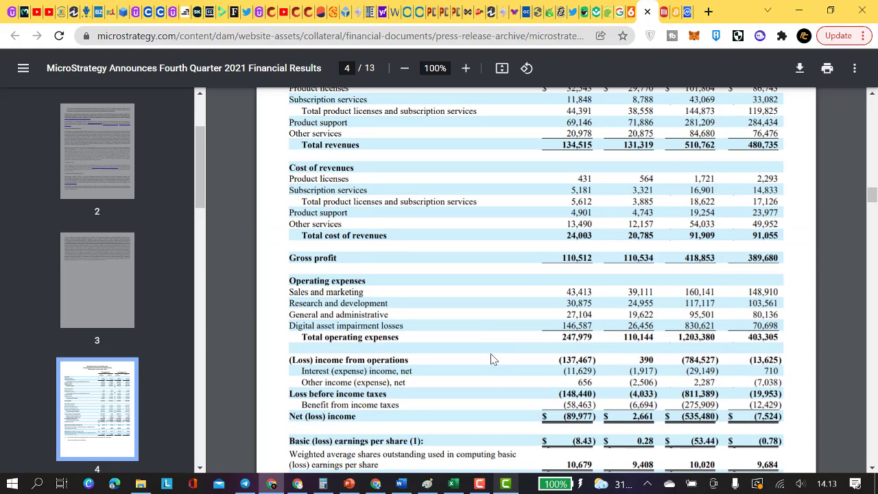
- Highlight the words "impairment losses" in the Digital asset impairment losses line under Operating expenses
double_click(568, 324)
double_click(353, 326)
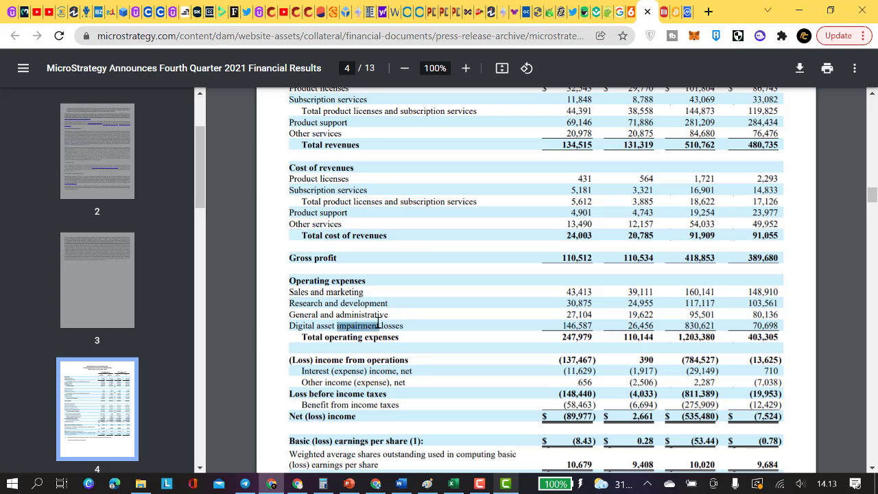
left_click(388, 324)
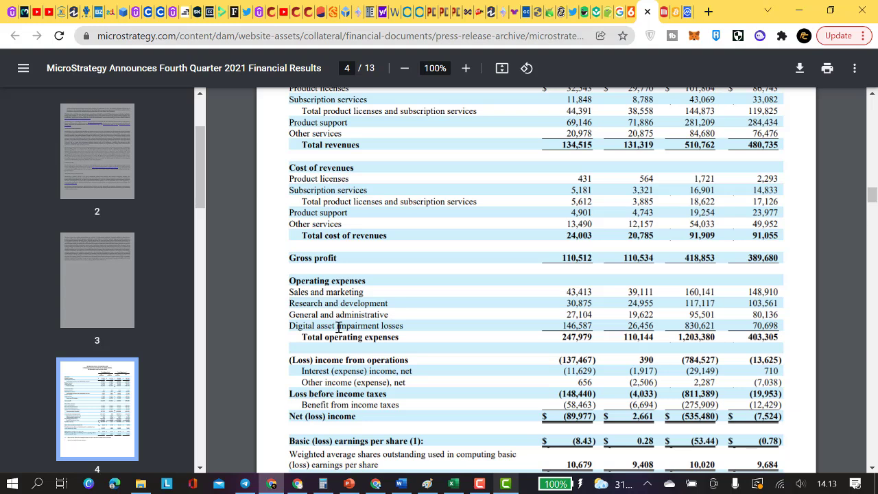
left_click_drag(338, 327, 408, 328)
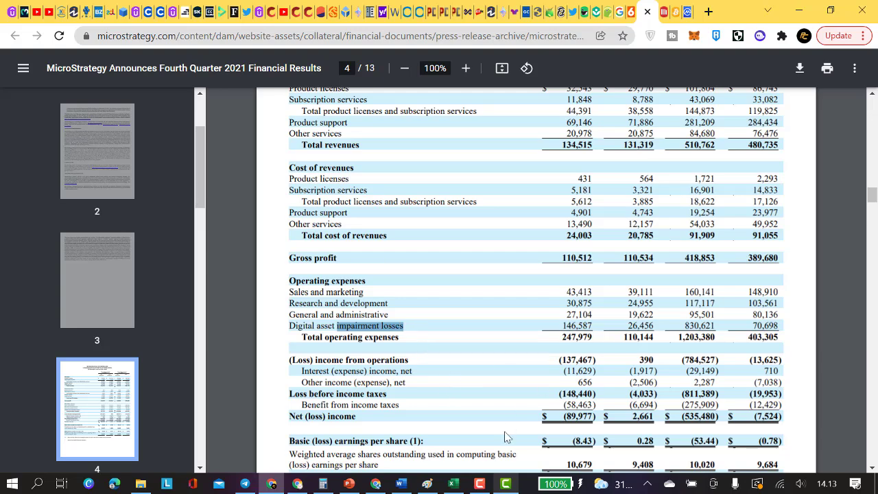
- Switch to the Excel workbook and review the reporting unit, the dollar impairment loss and the rupiah exchange rate on Sheet3
left_click(452, 484)
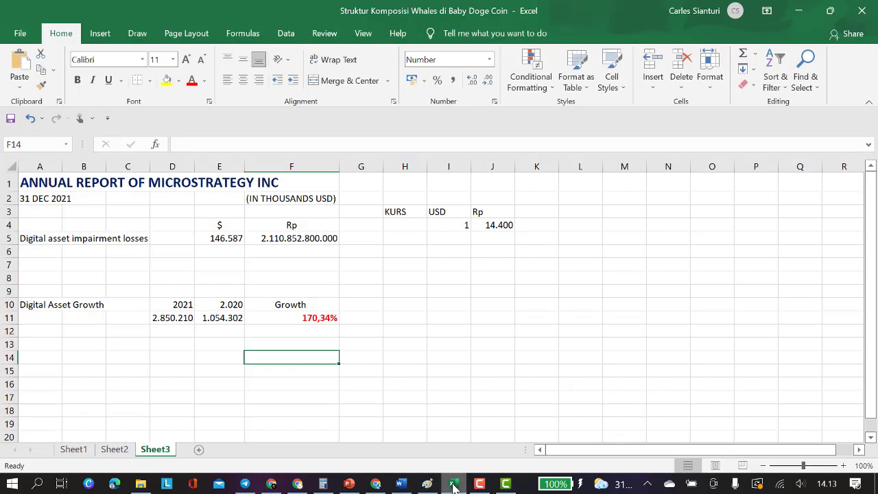
left_click(183, 240)
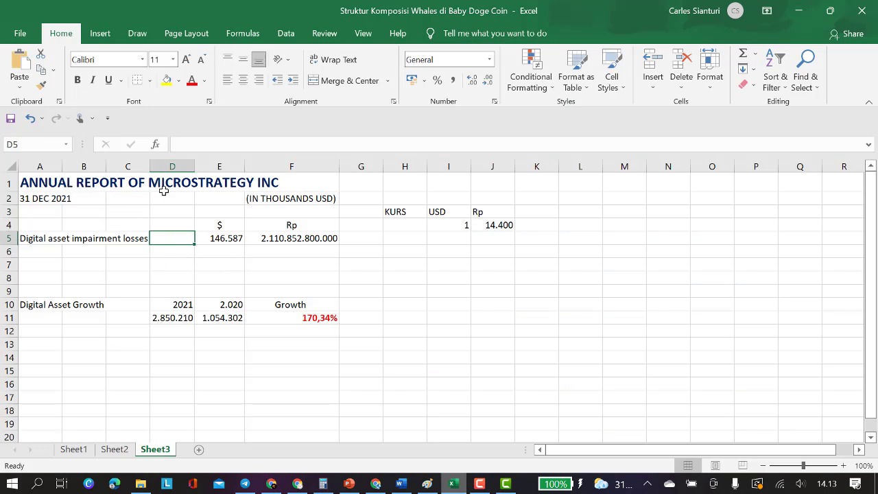
left_click(291, 199)
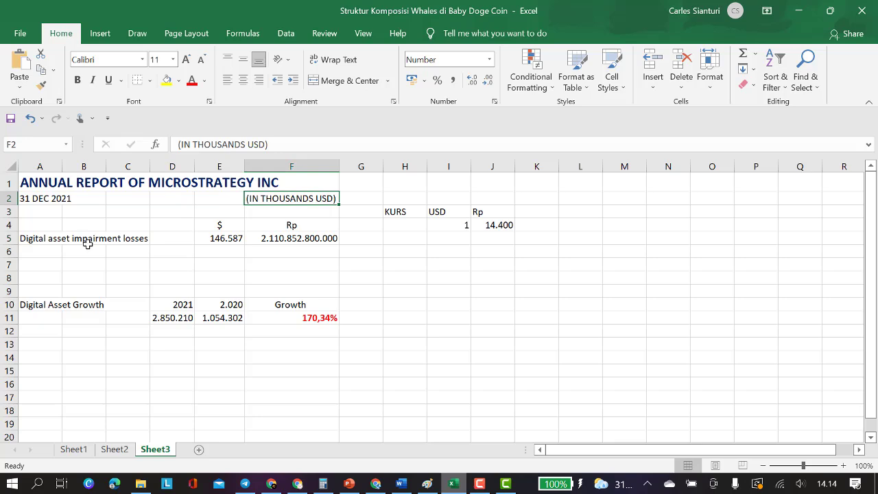
left_click(220, 237)
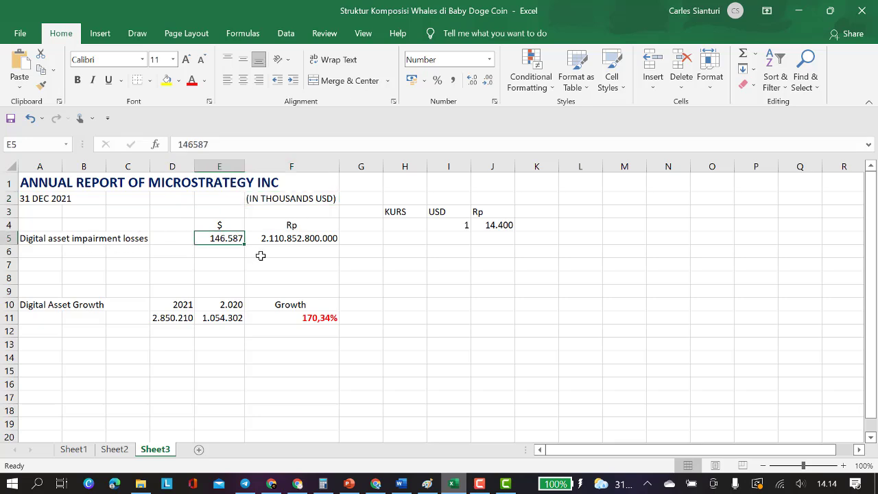
left_click(493, 224)
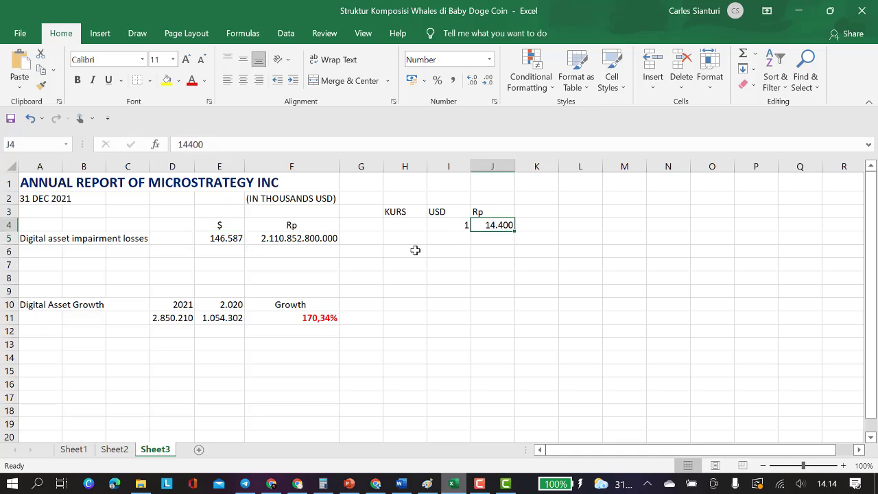
- Inspect the formula in F5 that converts the impairment loss to rupiah, leaving it unedited
left_click(288, 238)
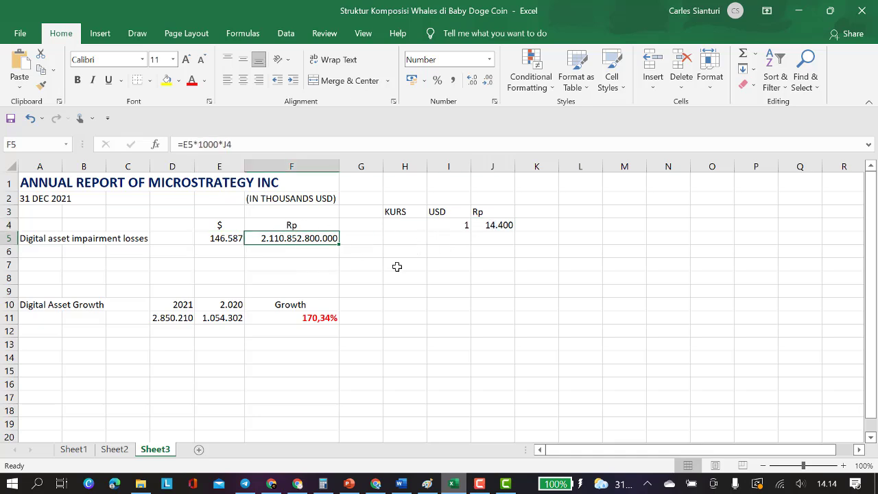
key("F2")
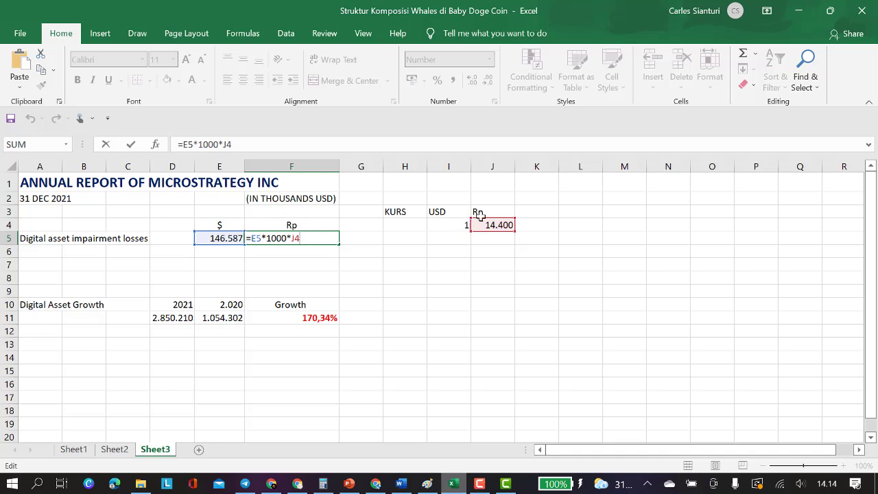
key("Return")
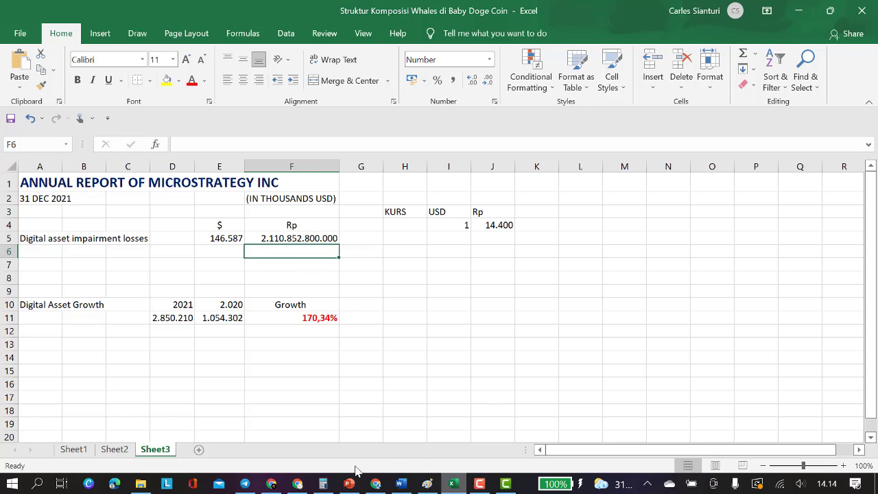
- Switch to the browser and highlight the current Bitcoin price in rupiah on the CoinMarketCap Bitcoin page
left_click(273, 484)
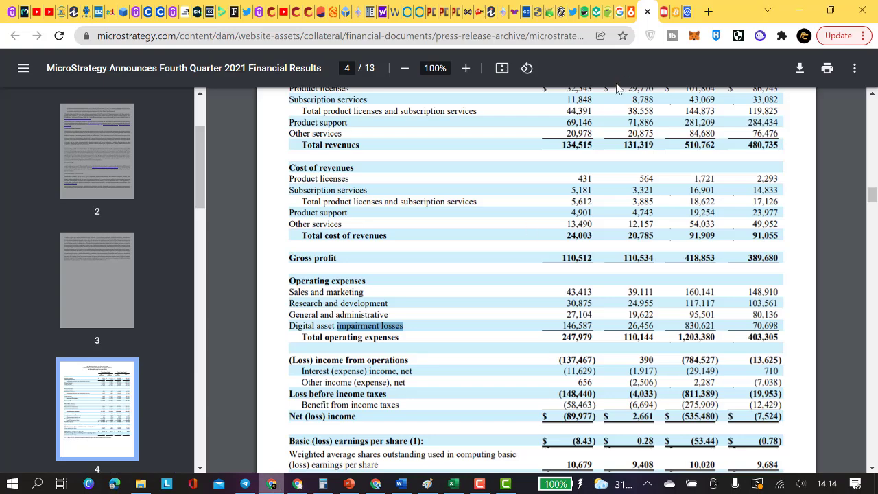
left_click(687, 12)
scroll(203, 358, "down", 4)
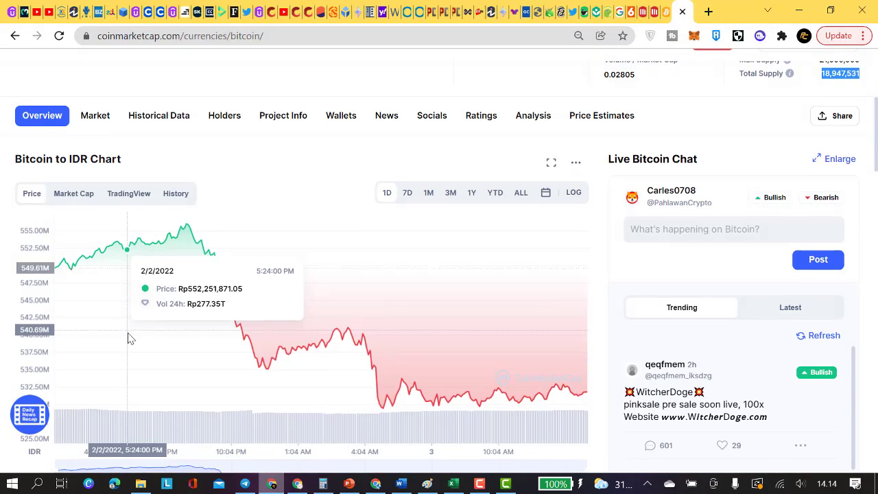
scroll(615, 323, "up", 4)
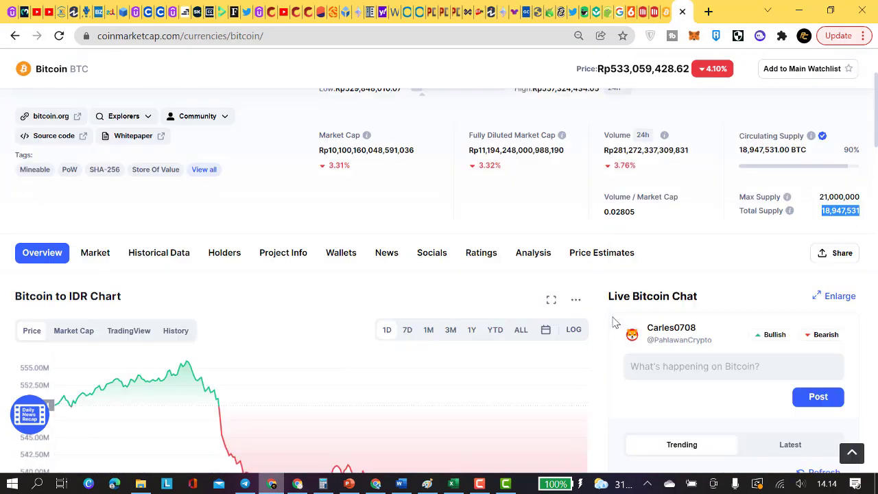
double_click(359, 184)
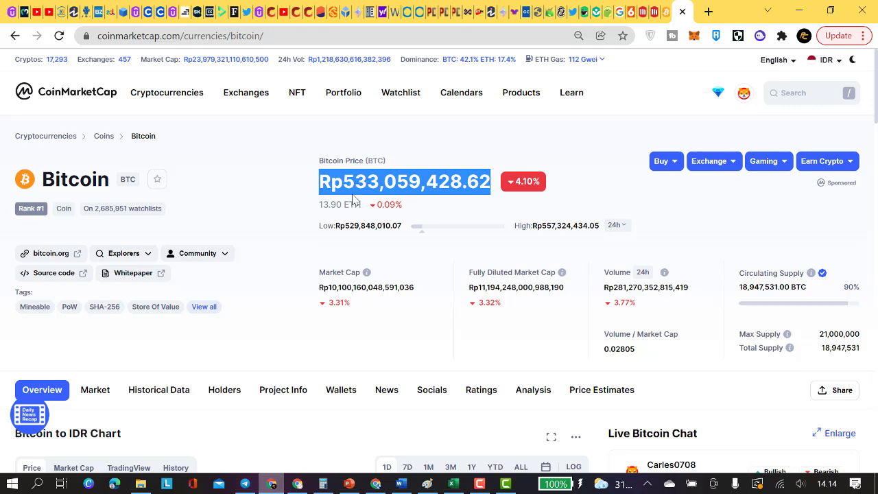
- Compare the impairment losses line in the financial results document with the figures on the Excel worksheet
left_click(641, 14)
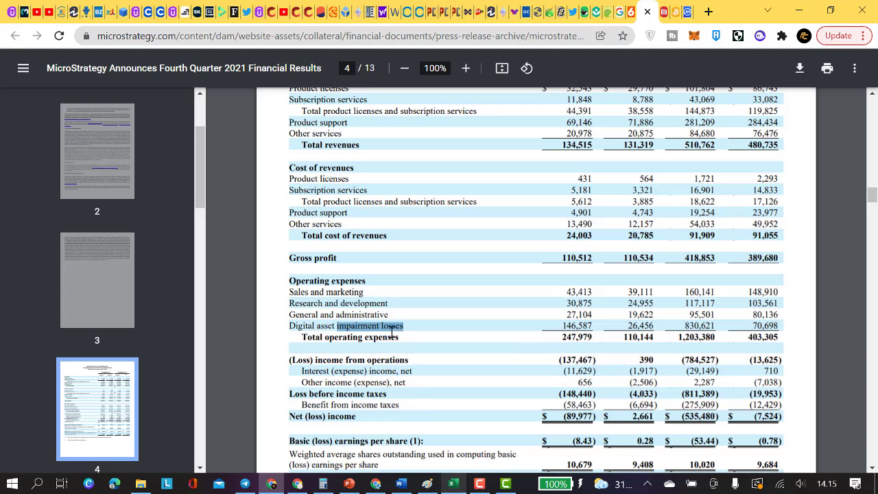
left_click(453, 484)
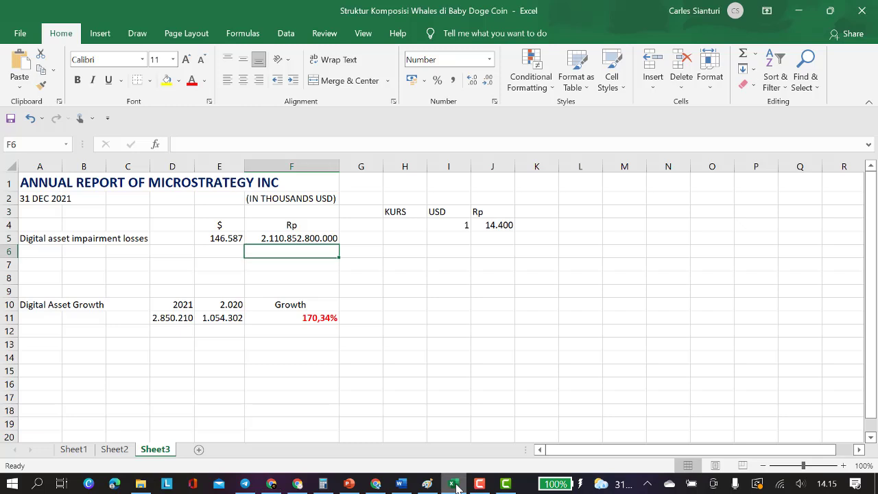
left_click(234, 355)
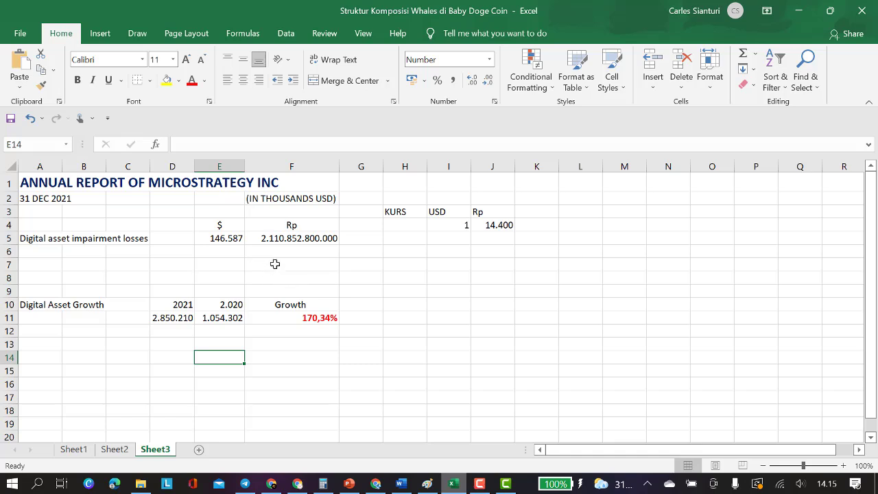
left_click(274, 264)
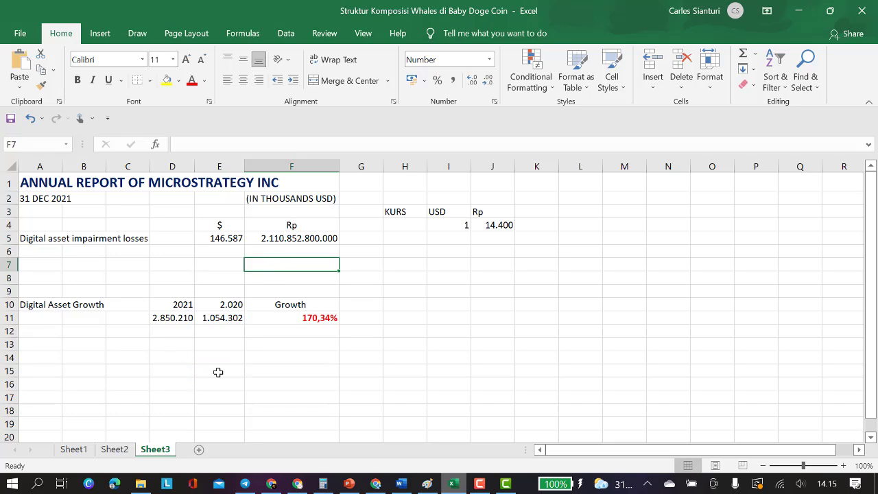
- Return to the financial results document and highlight the Digital assets row with both years' amounts in the Consolidated Balance Sheets
left_click(271, 484)
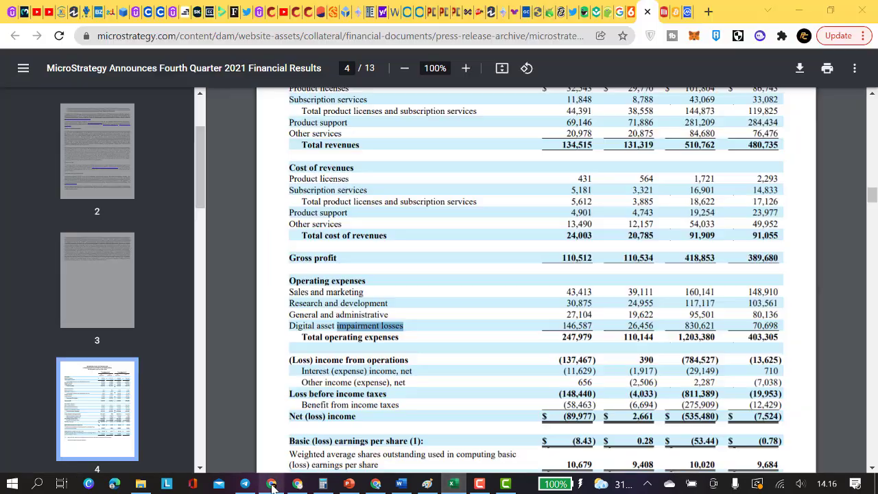
scroll(595, 316, "up", 15)
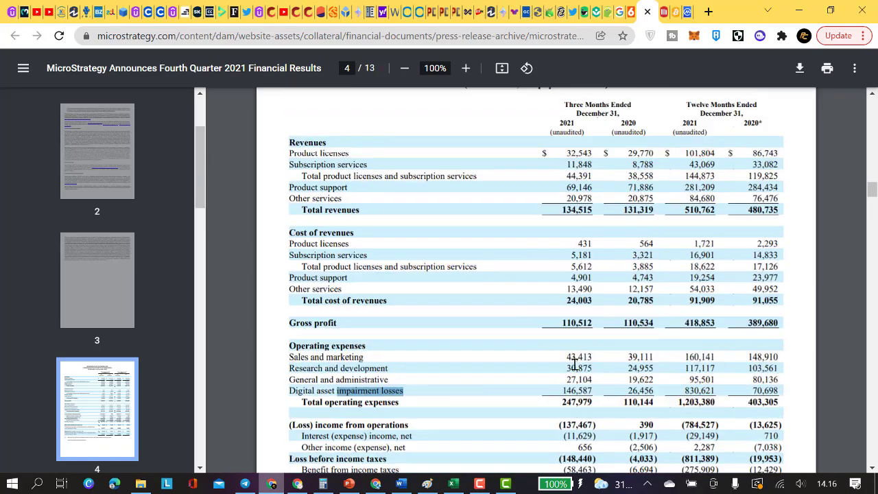
scroll(591, 370, "up", 3)
scroll(569, 360, "down", 18)
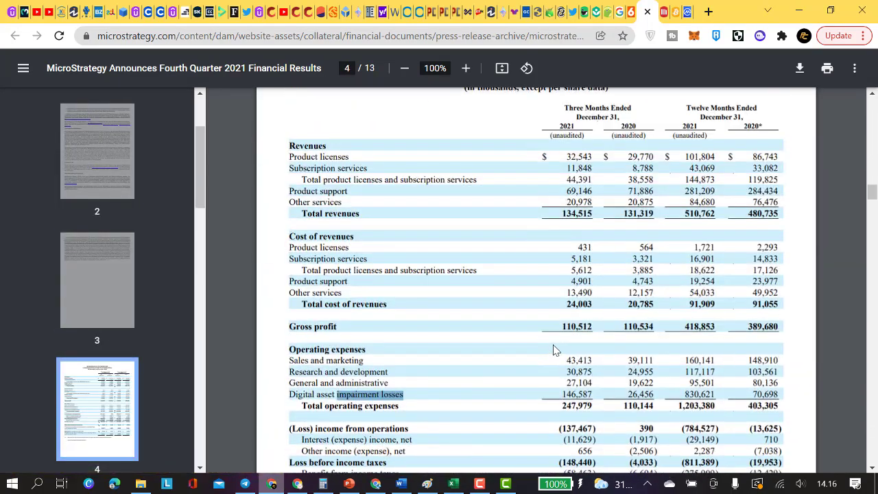
scroll(534, 338, "down", 10)
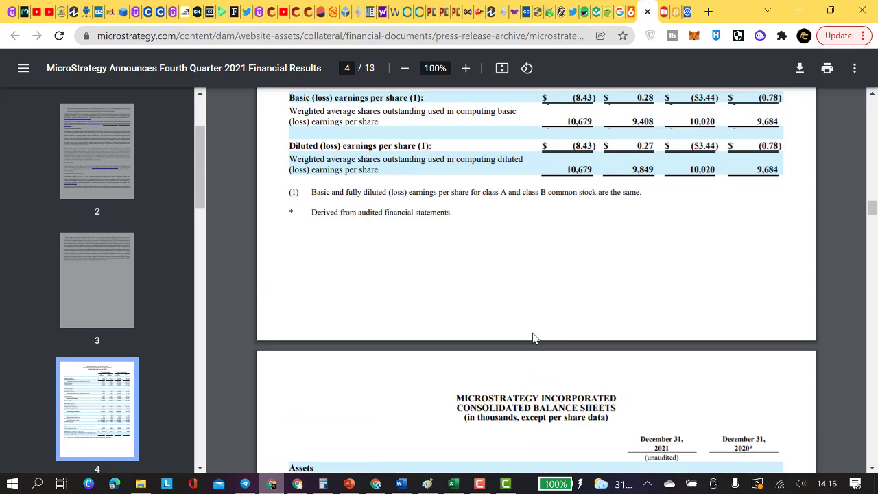
scroll(521, 234, "up", 2)
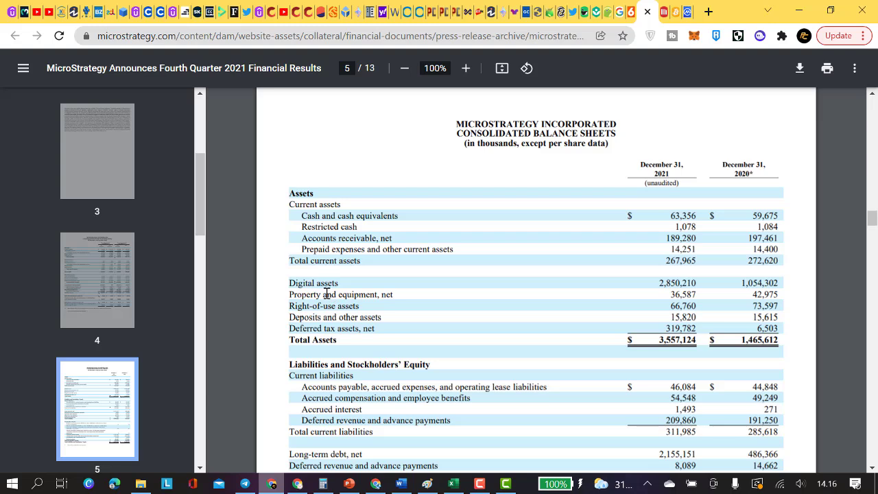
left_click_drag(289, 284, 315, 280)
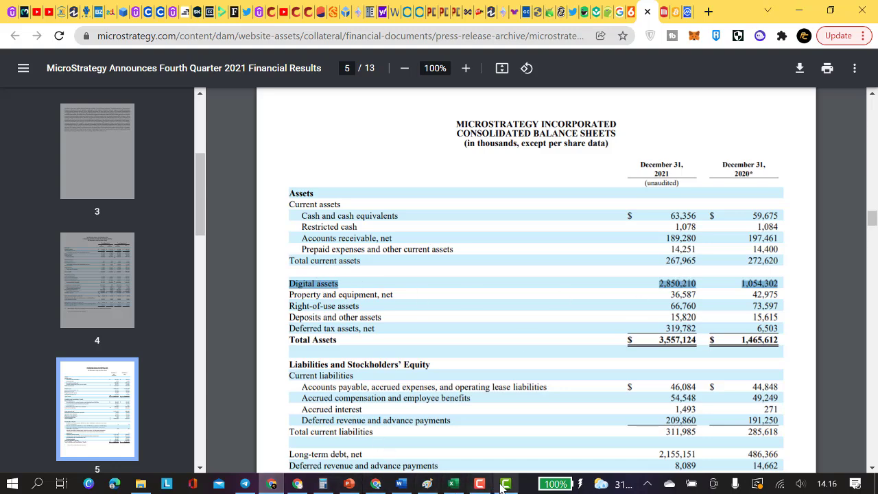
- Check the 2020 digital assets amount in E11 of the Excel worksheet against the Digital assets row in the browser's balance sheet document
left_click(452, 483)
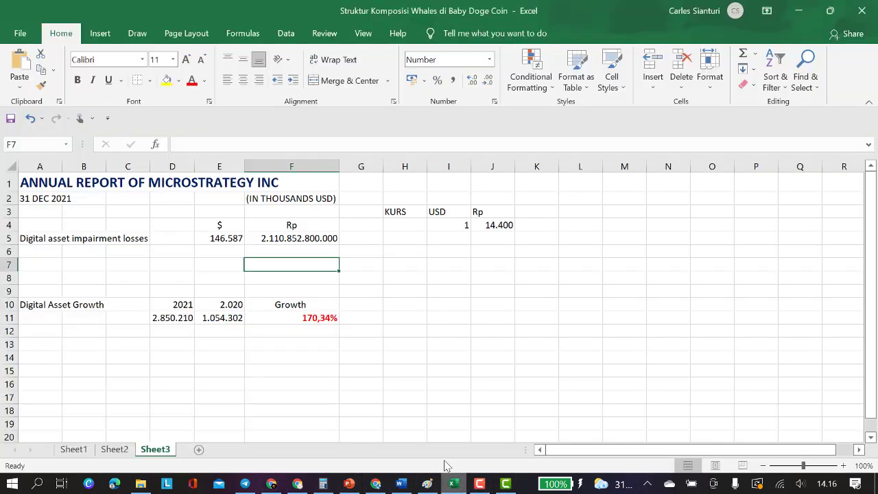
left_click(220, 315)
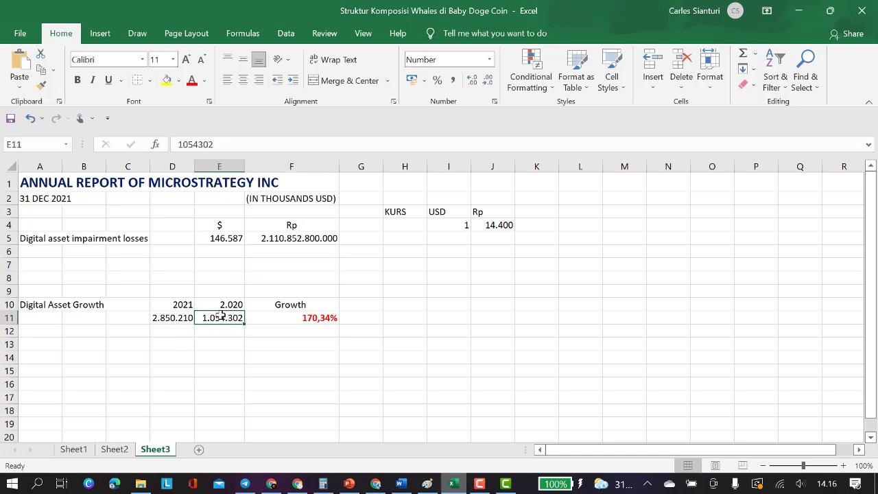
left_click(275, 484)
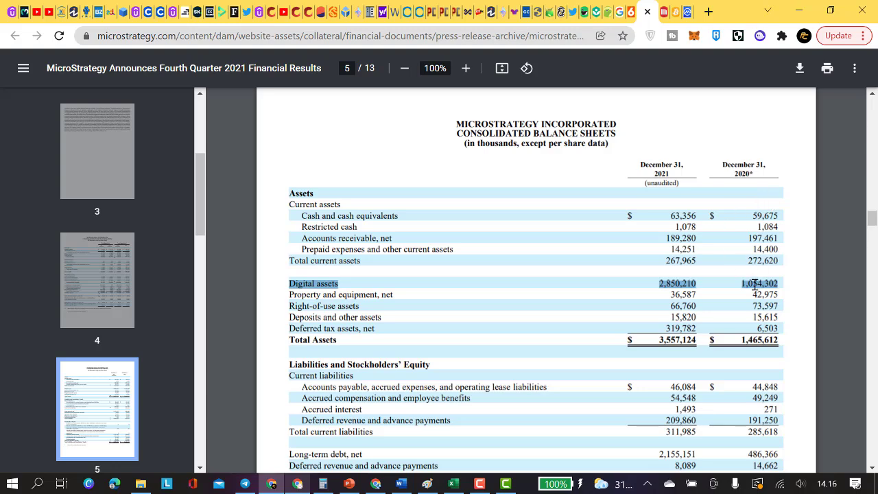
- Return to the Excel worksheet and inspect the 2021 and 2020 amounts in D11 and E11 and the growth formula in F11
left_click(451, 484)
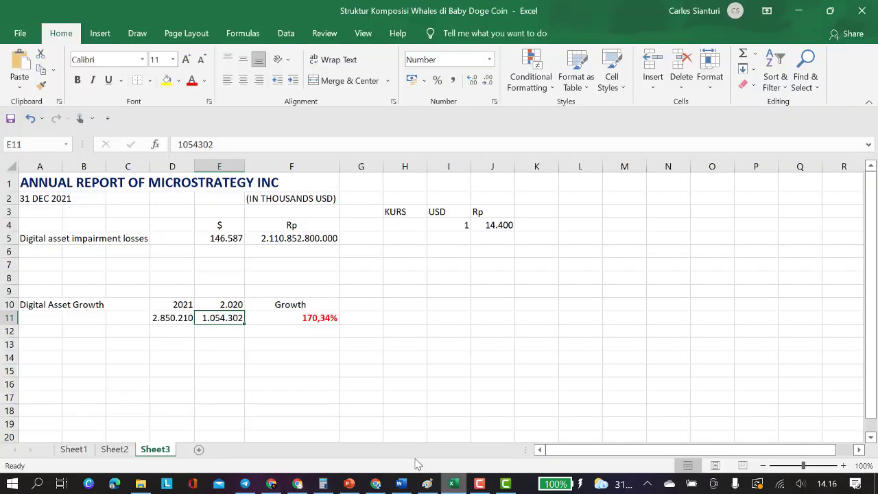
left_click(220, 356)
left_click(171, 318)
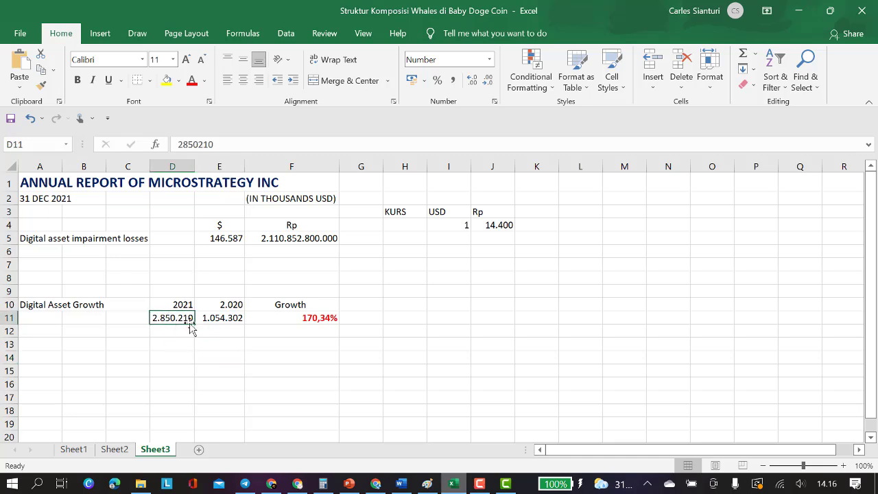
left_click(233, 318)
left_click(298, 316)
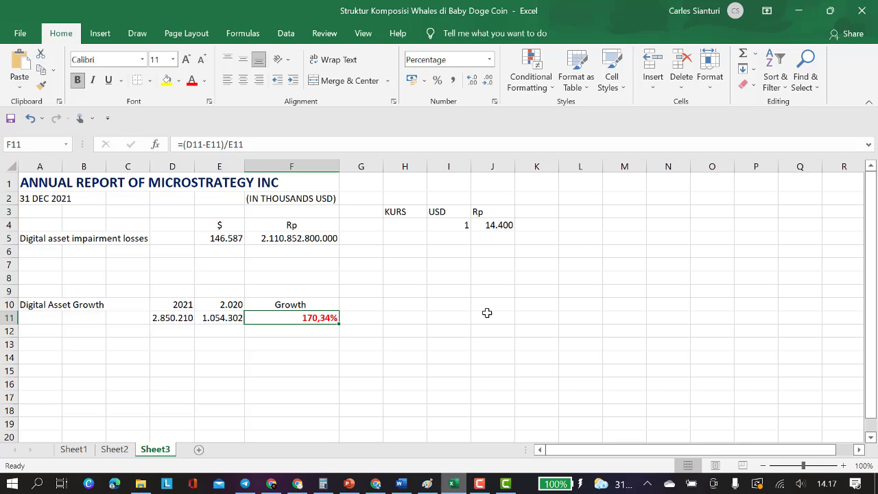
- Switch to the browser and view the Public Sector Solutions section of MicroStrategy's federal government solutions page
left_click(272, 485)
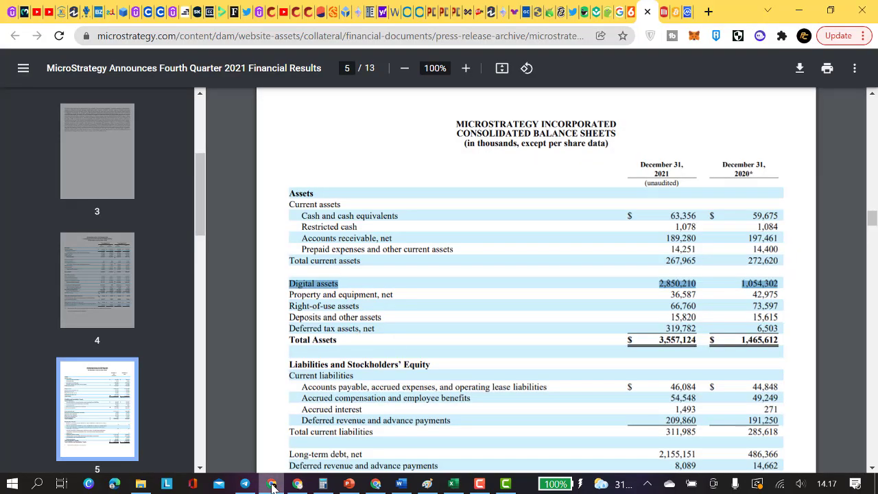
left_click(662, 19)
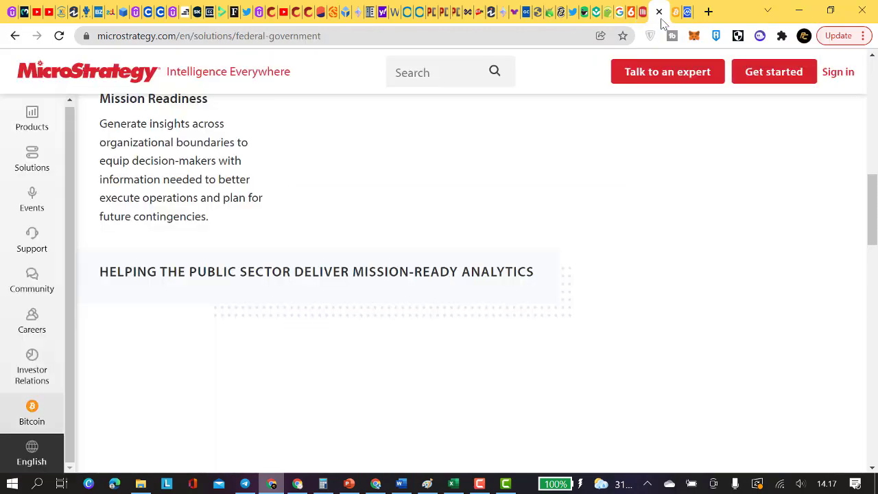
scroll(365, 383, "up", 5)
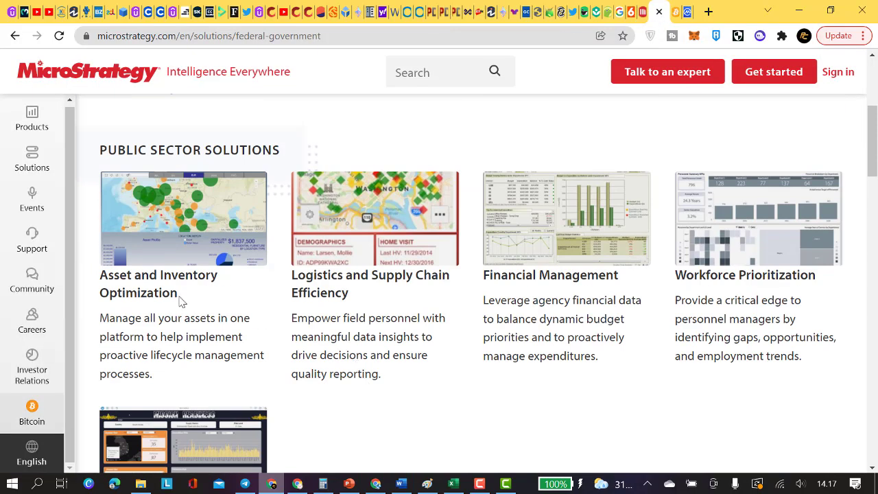